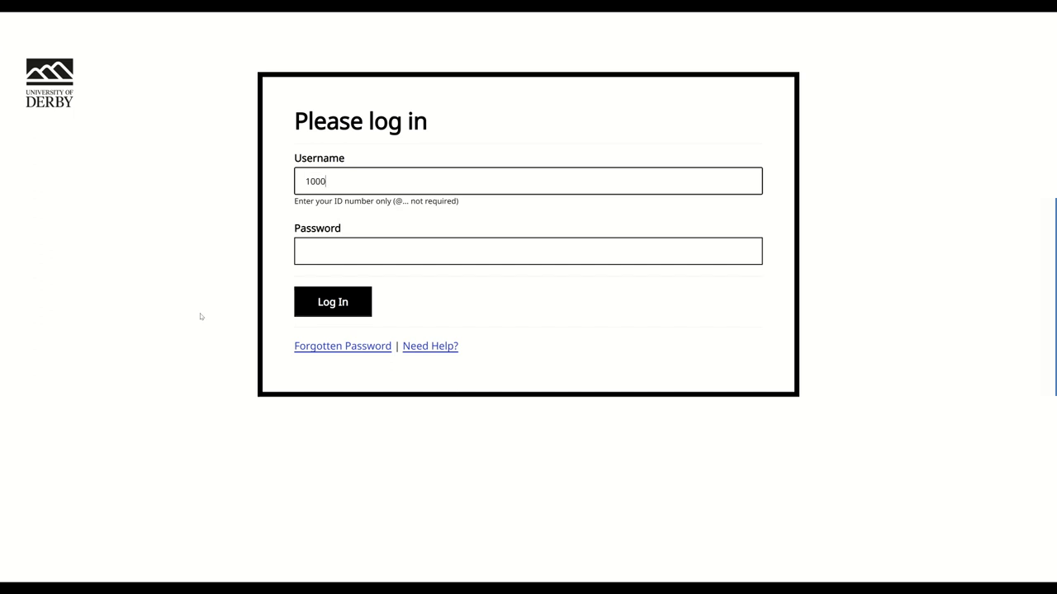
- Enter the sign-in credentials on the UDO student portal login form
type("0")
key("Tab")
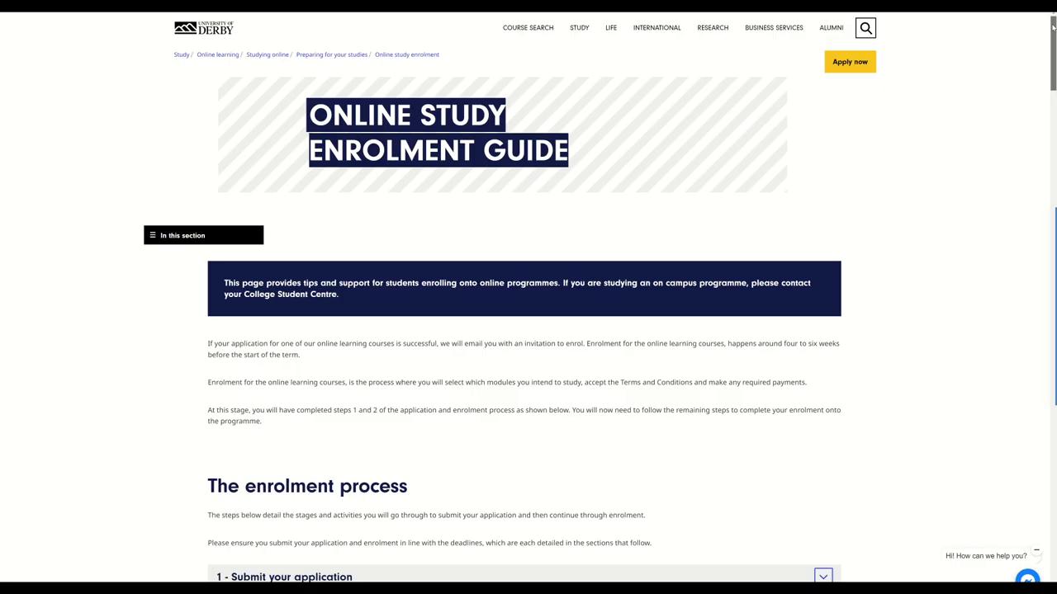
- Expand and collapse the Submit your application, Receive your offer and Submit enrolment steps
left_click_drag(1053, 28, 1053, 74)
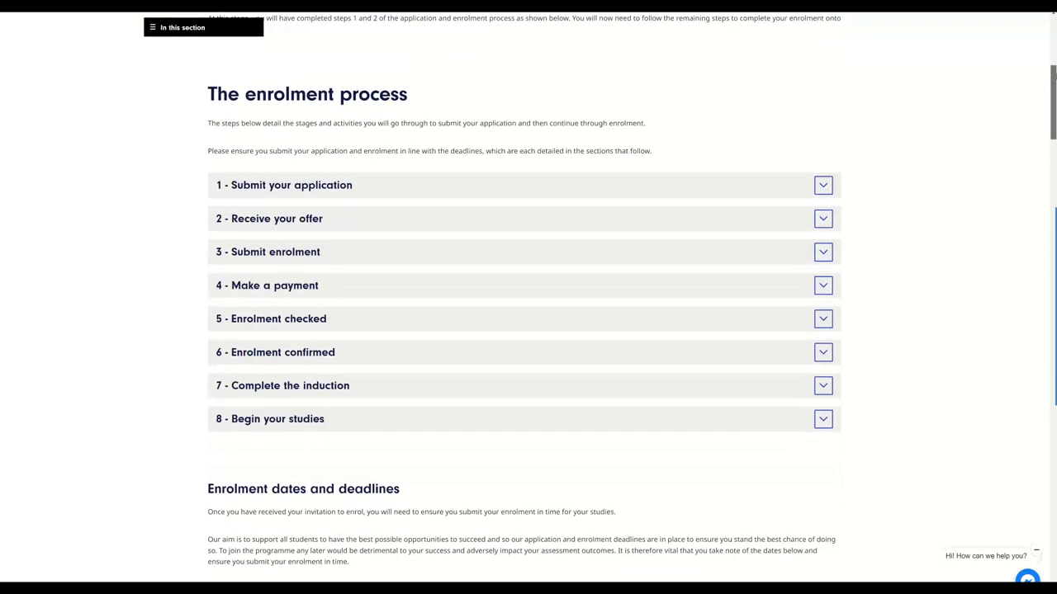
left_click(824, 186)
left_click(824, 186)
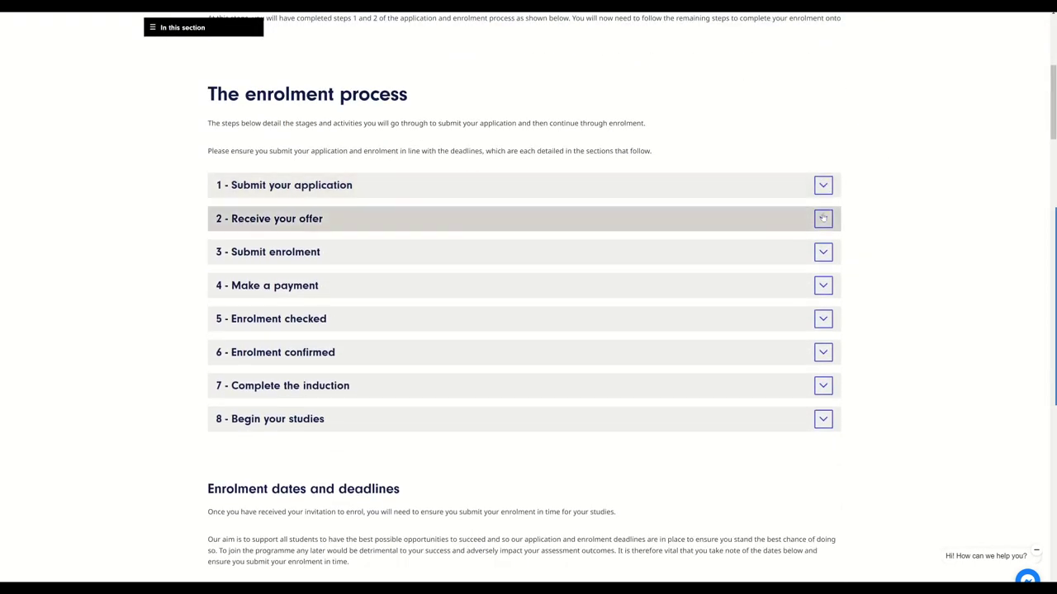
left_click(823, 218)
left_click(823, 218)
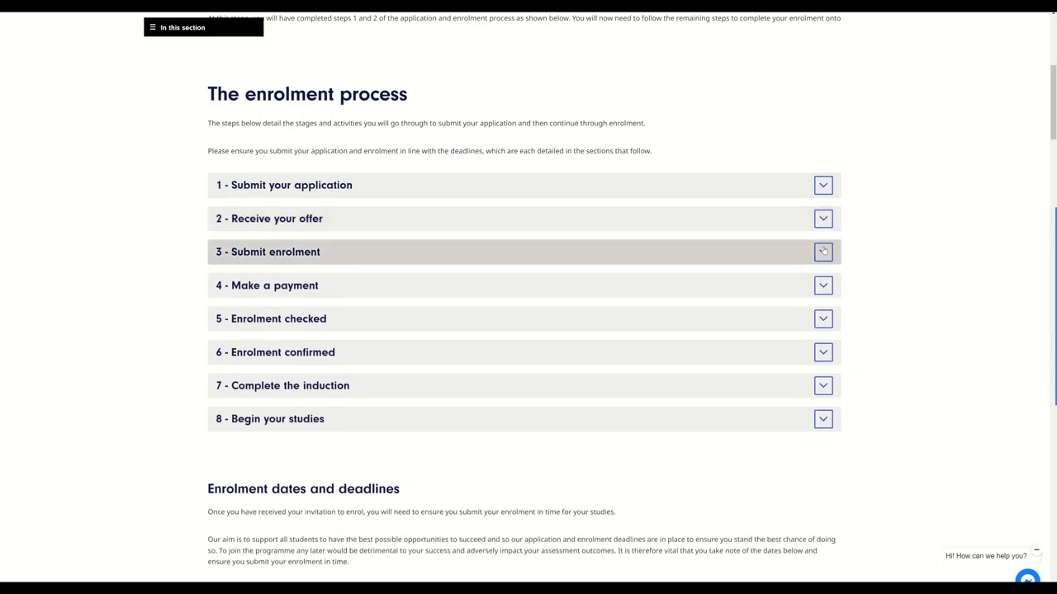
left_click(823, 253)
left_click(823, 253)
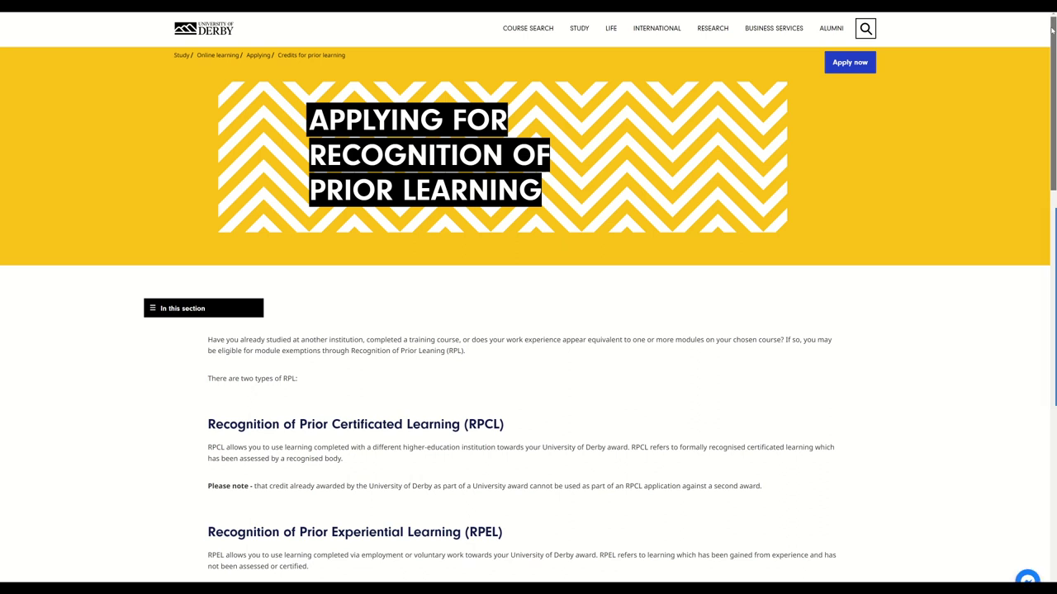
- Scroll the Recognition of Prior Learning page down to the RPCL and RPEL submission sections
left_click_drag(1052, 29, 1054, 295)
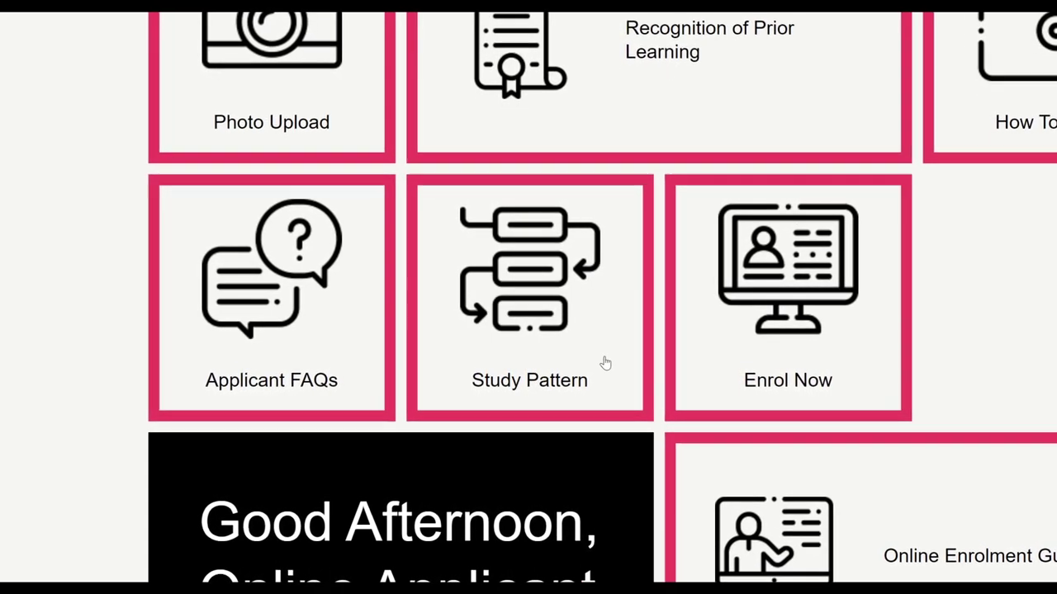
- Open Strategic Management MSc under Business courses and scroll to its May-start module tables
left_click(605, 364)
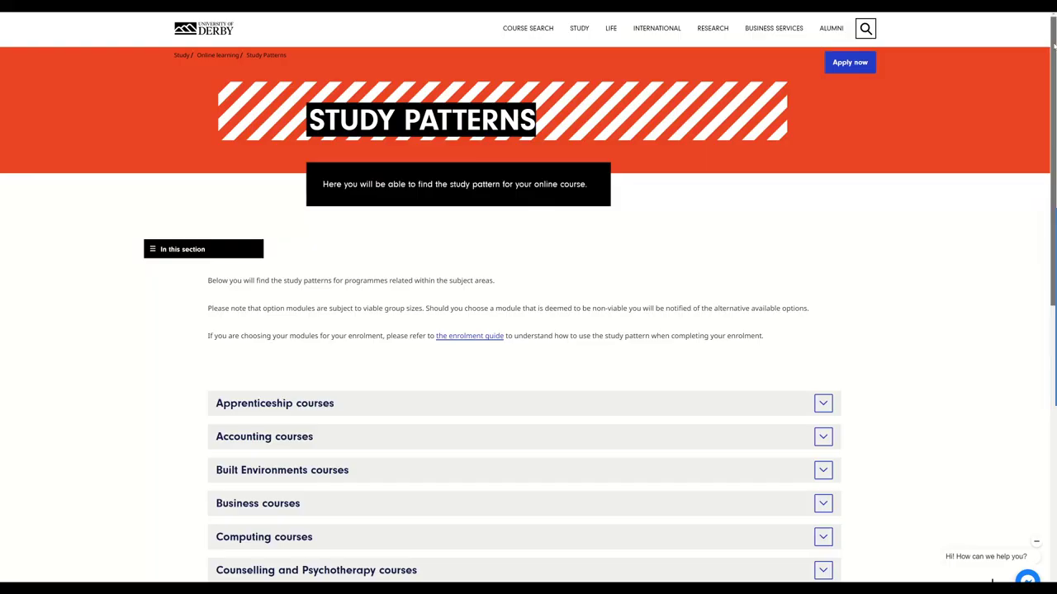
scroll(992, 422, "down", 3)
scroll(293, 207, "down", 1)
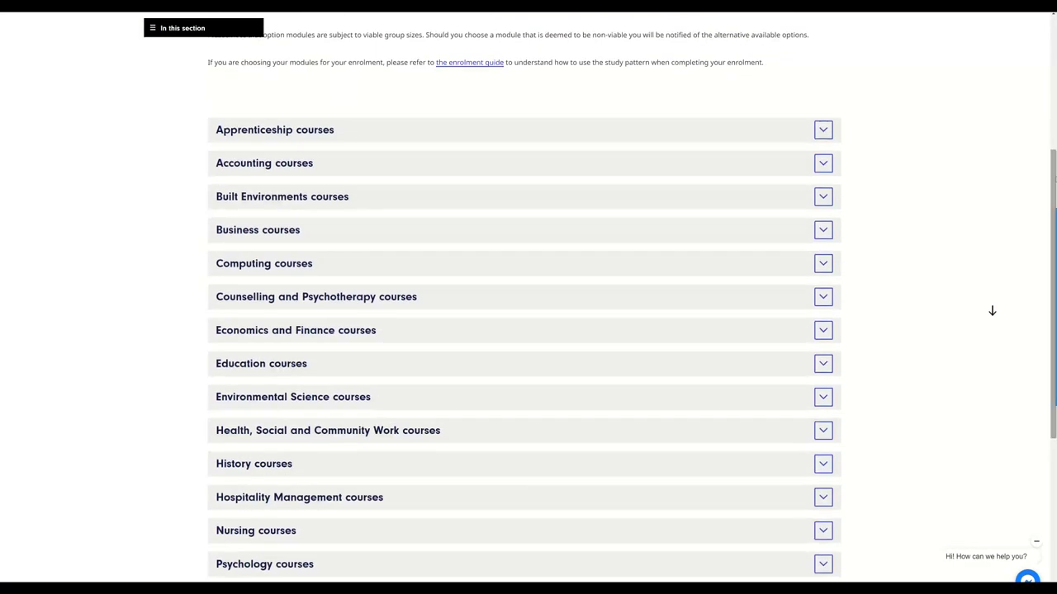
left_click(289, 231)
left_click(284, 337)
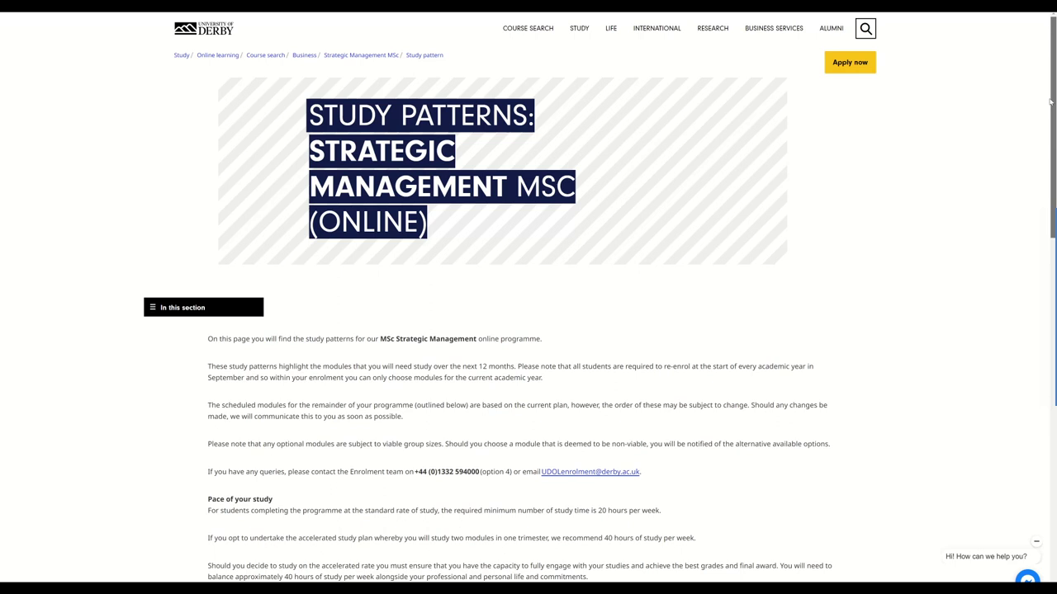
scroll(1050, 106, "down", 5)
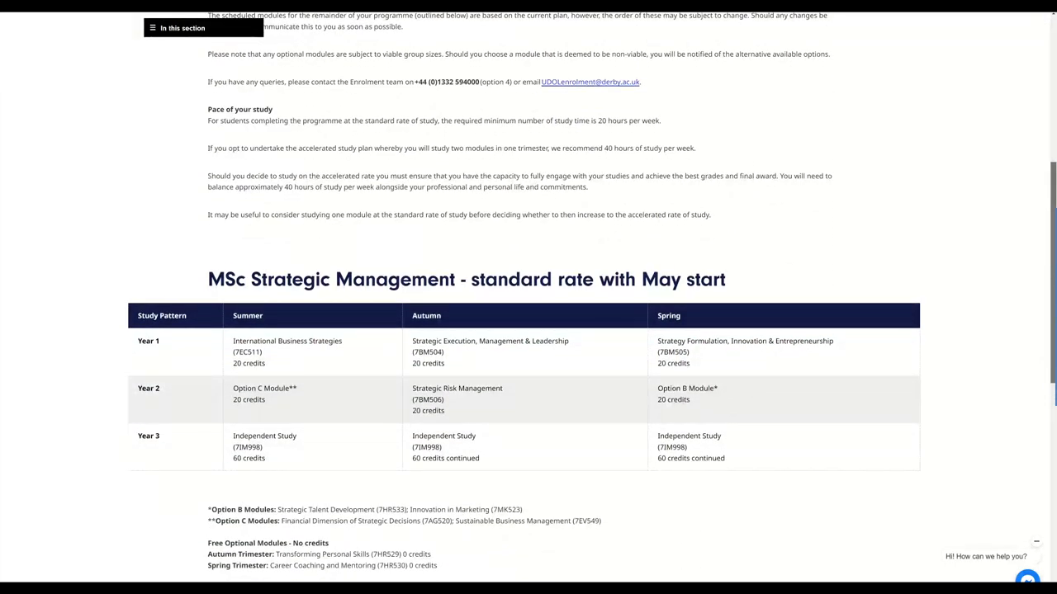
scroll(529, 297, "down", 5)
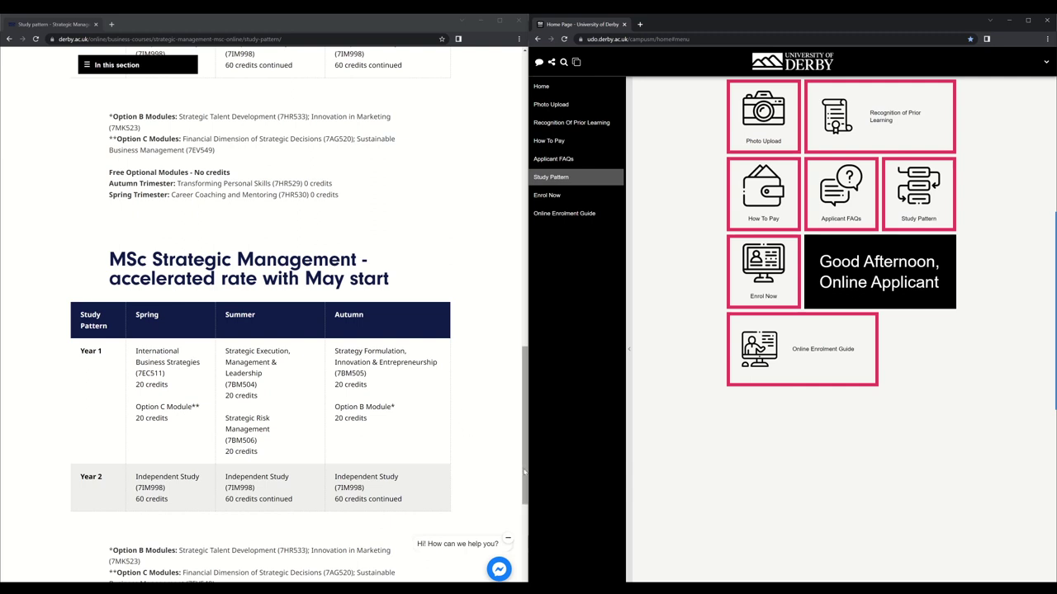
left_click_drag(524, 472, 533, 379)
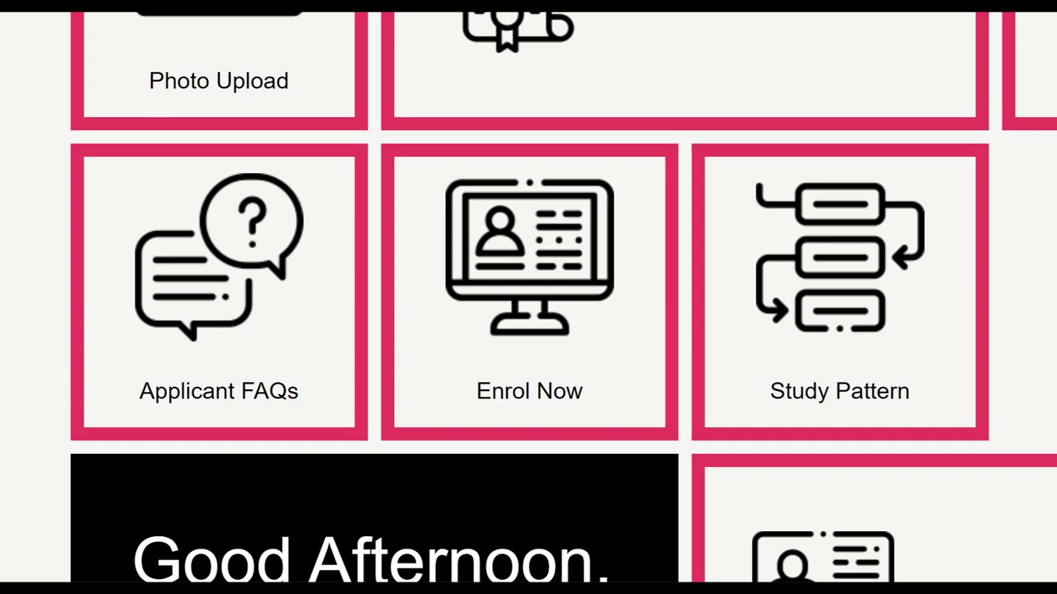
- Go from Enrol Now to the online enrolment portal sign-in and enter the student User ID
left_click(614, 367)
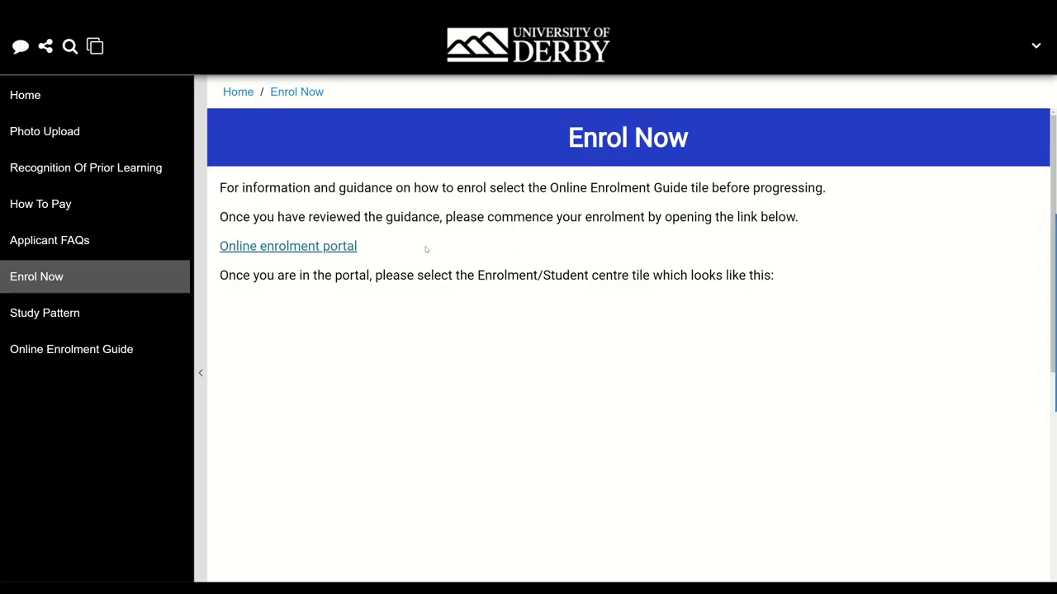
left_click(337, 248)
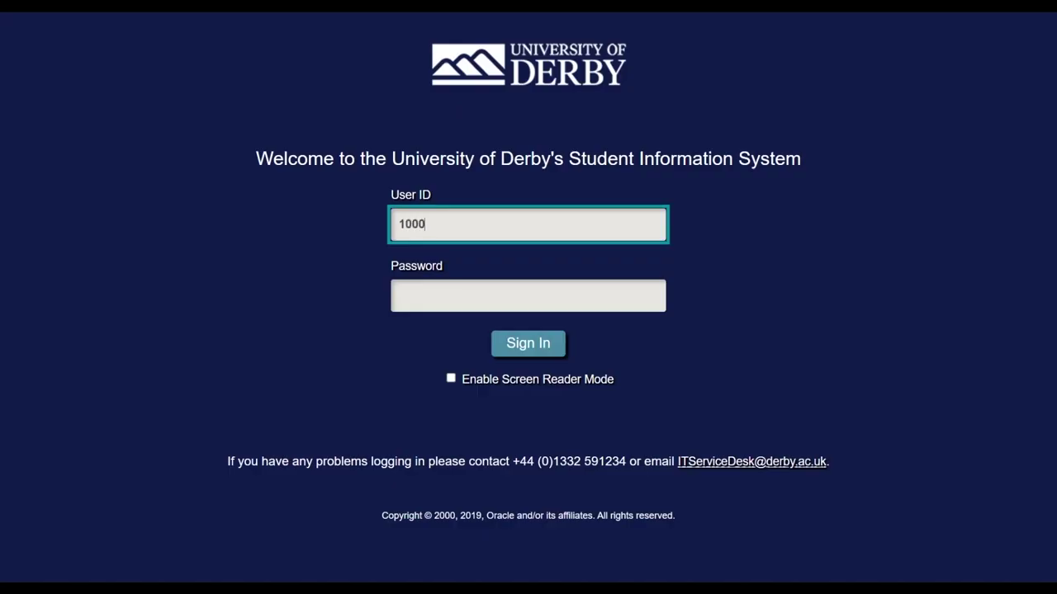
type("10000000")
key("Tab")
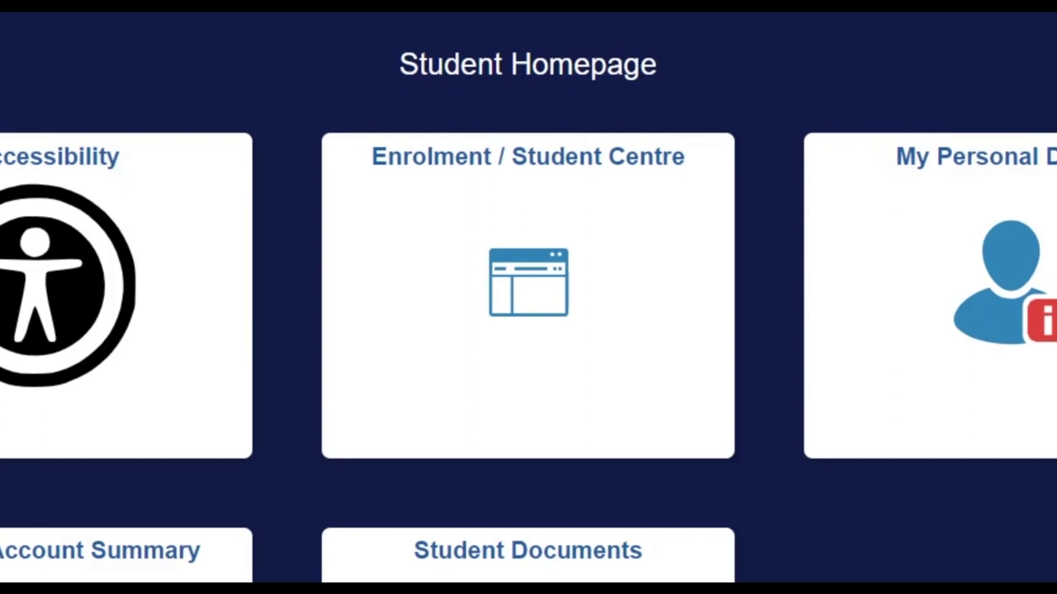
- Open the Enrolment / Student Centre tile to show the Intl. PG Cert in Education verification details
left_click(593, 270)
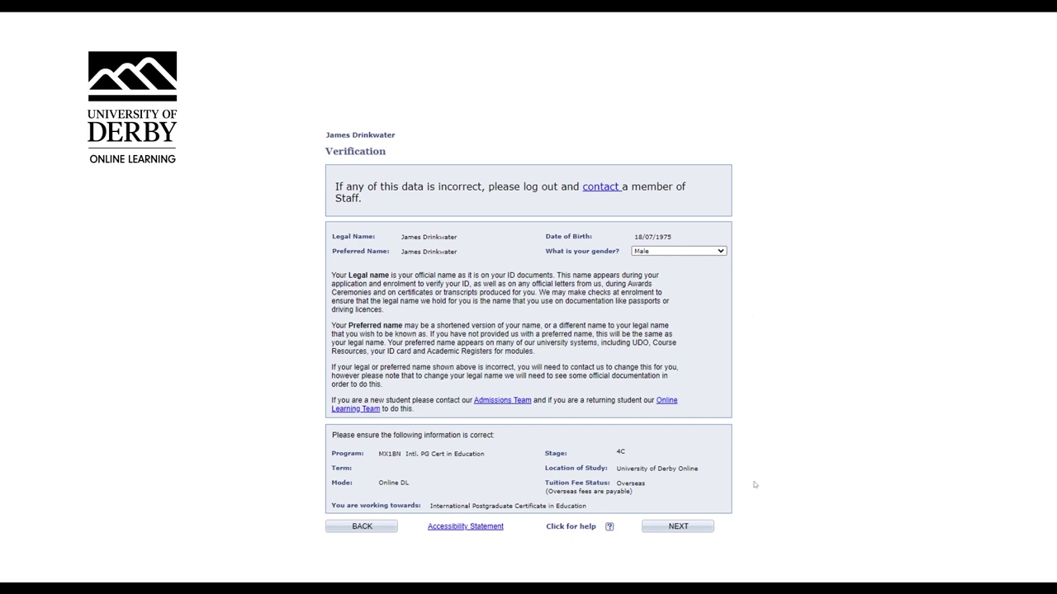
- Confirm the Verification page details and continue to the Addresses page
left_click(700, 529)
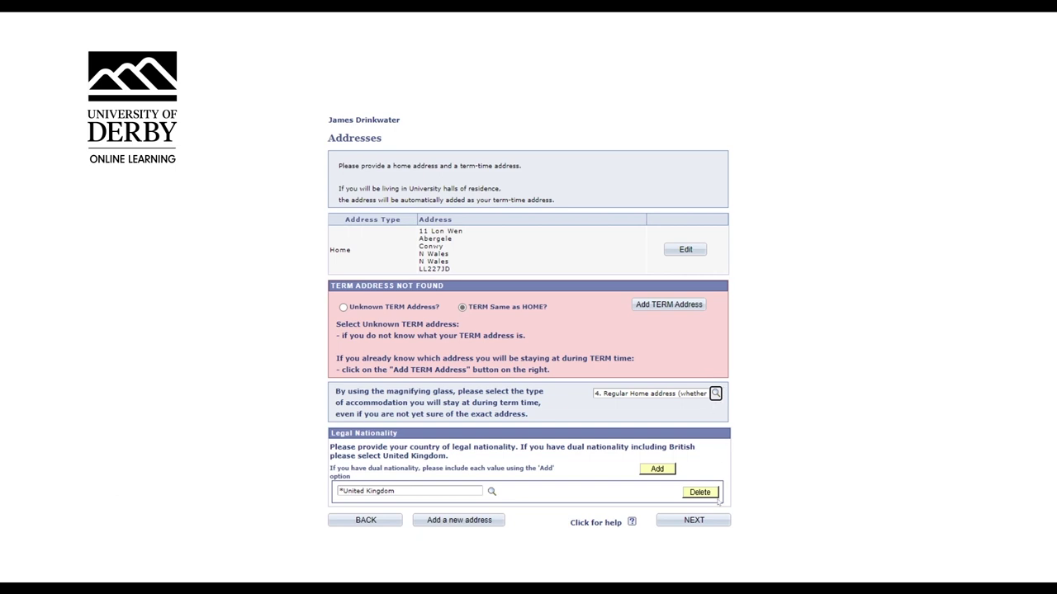
- Accept the addresses, then continue past the Phone Numbers and Email Addresses pages
left_click(711, 521)
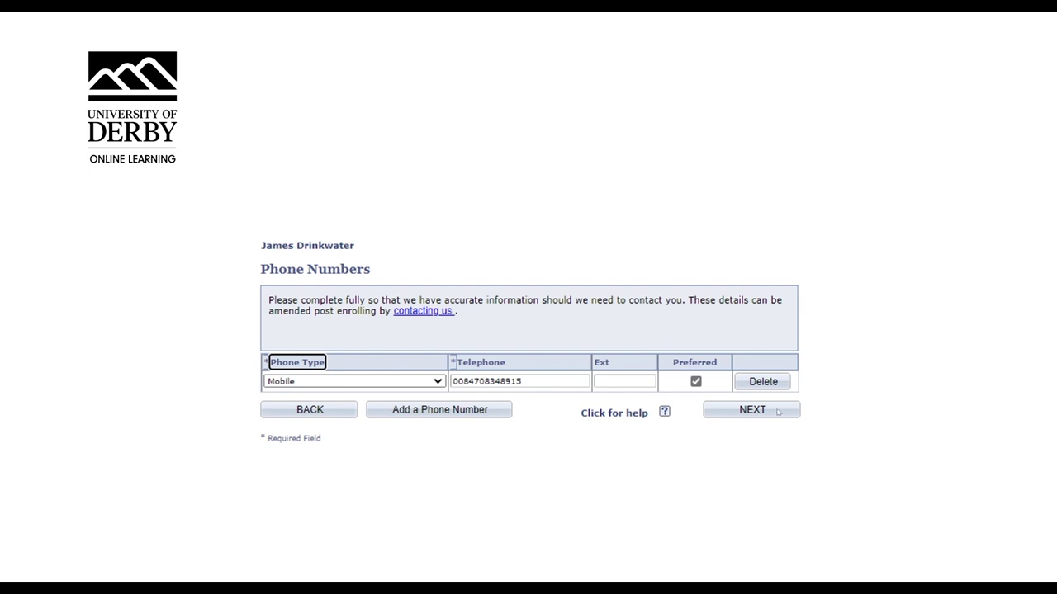
left_click(778, 411)
left_click(777, 411)
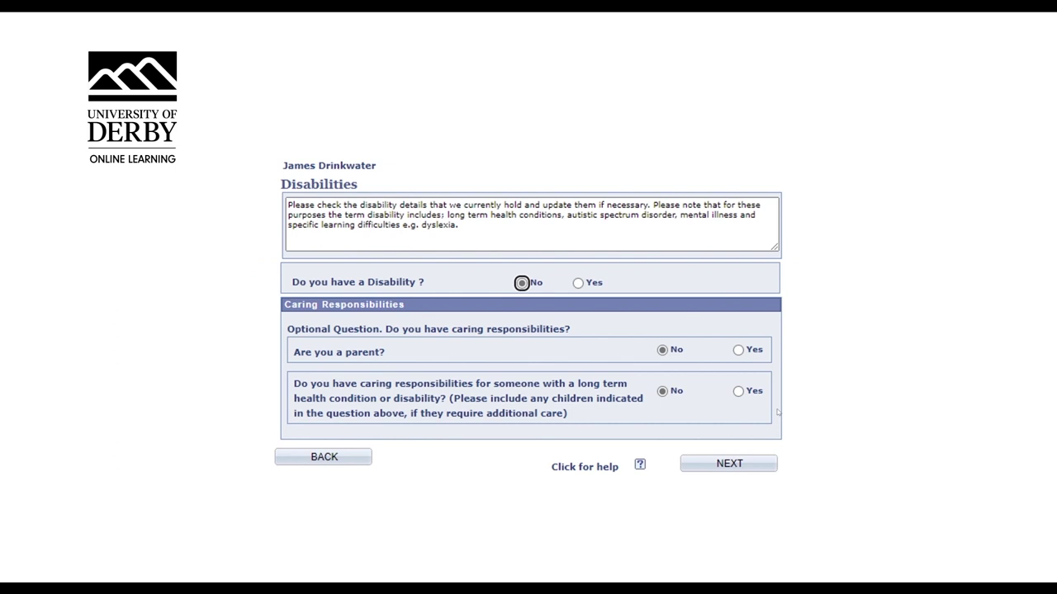
- Continue past the Disabilities and Equal Opportunities pages to the Other Information form
left_click(767, 468)
left_click(763, 456)
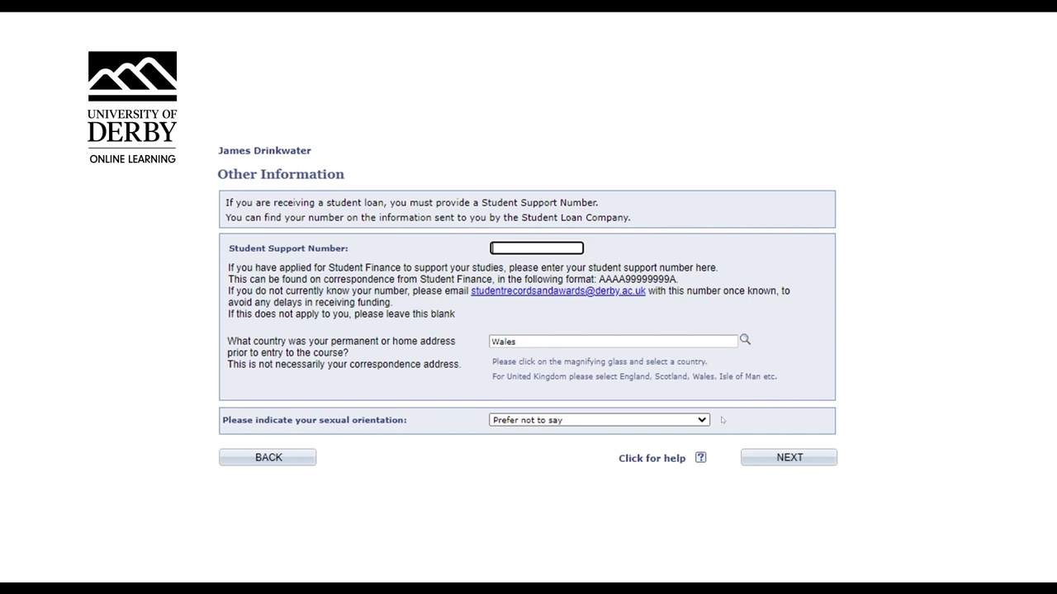
- Submit Other Information, then open Strategic Management MSc (Online) from the Business courses list
left_click(760, 454)
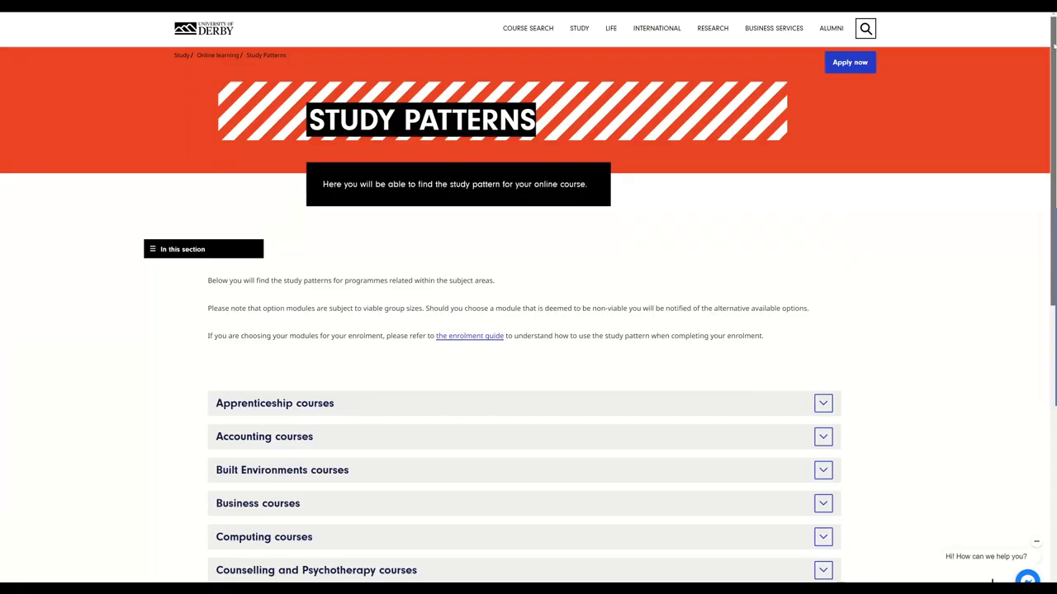
scroll(327, 179, "down", 5)
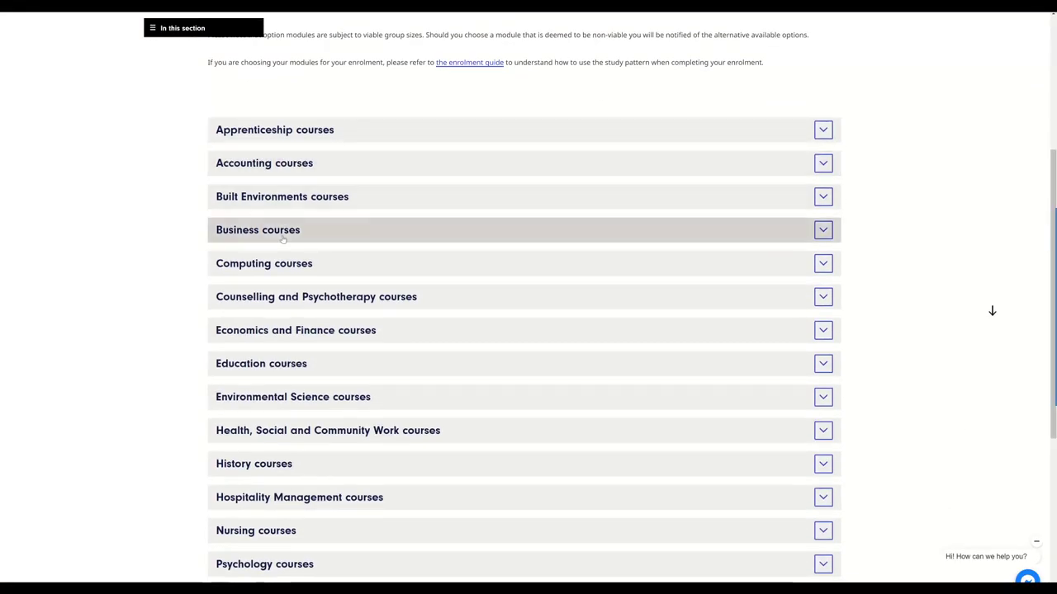
left_click(282, 234)
left_click(276, 336)
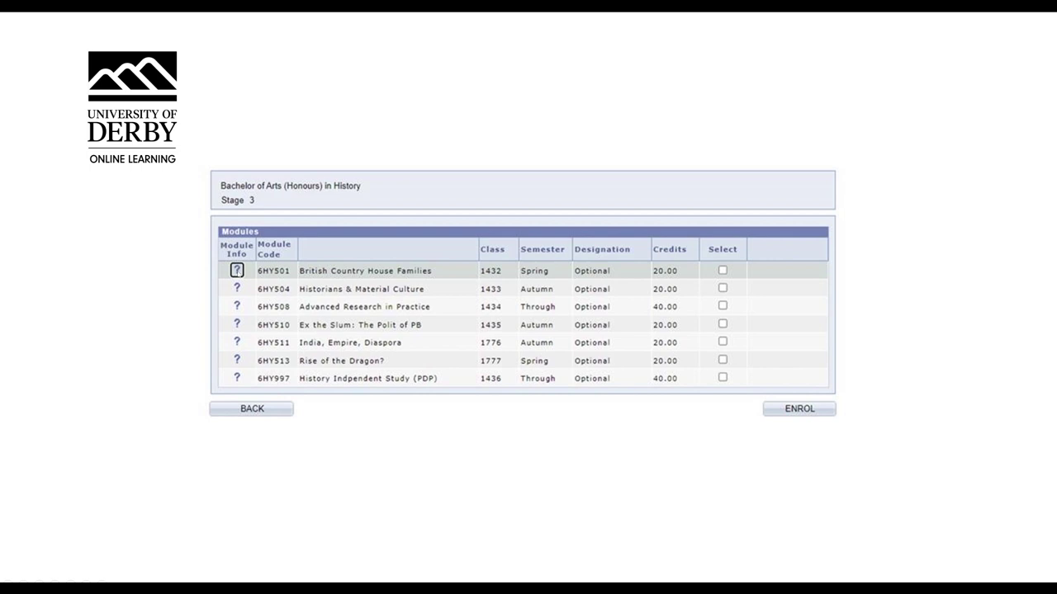
left_click(237, 270)
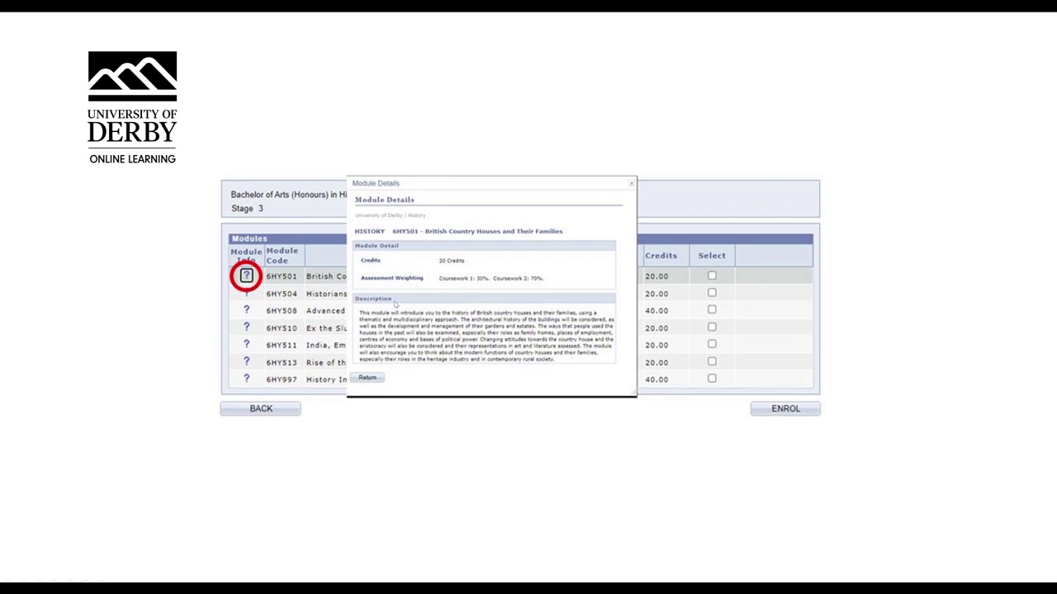
left_click(369, 378)
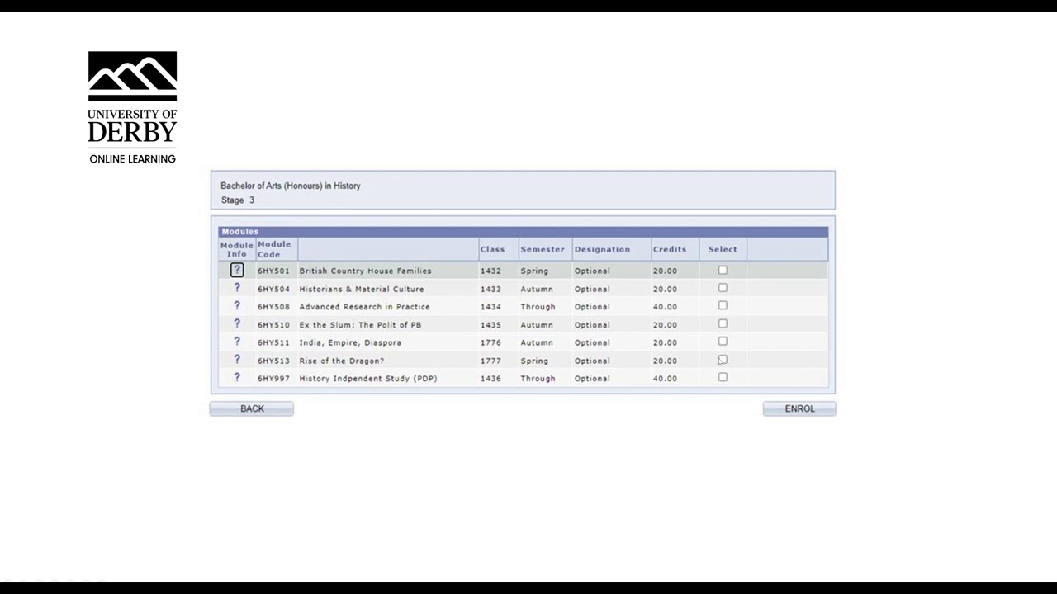
- Enrol on modules 6HY508 and 6HY510 and complete the module selection validation
left_click(794, 409)
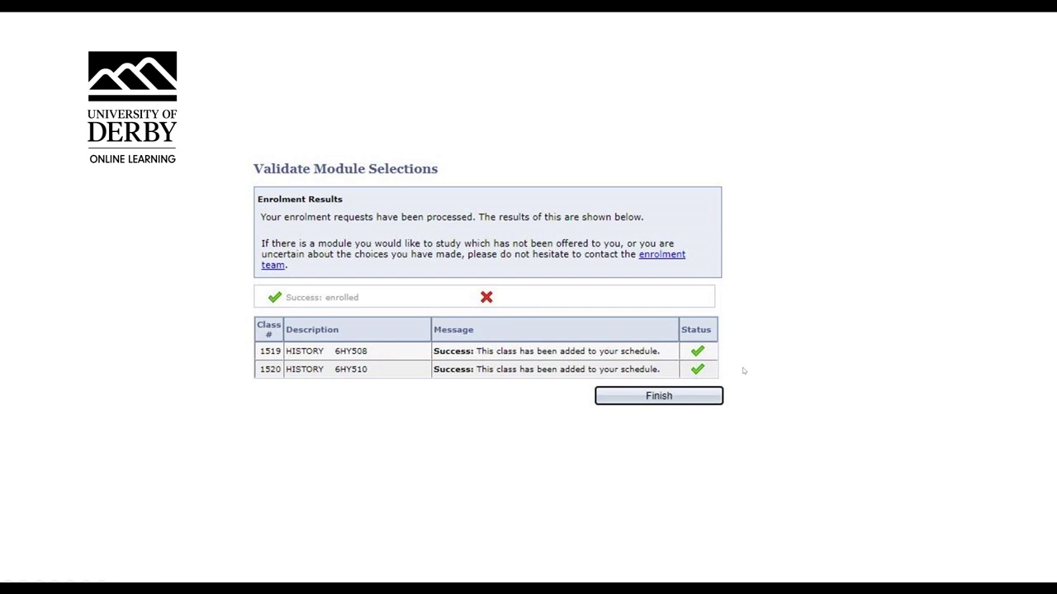
left_click(701, 399)
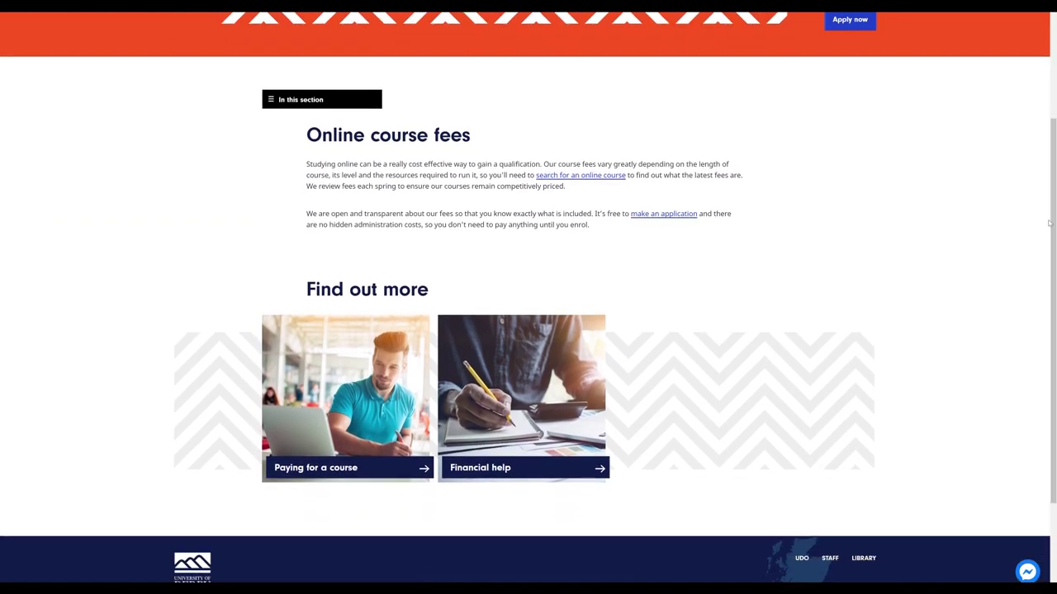
- Open the Paying for a course information and its Payment plans details, including the pay-in-full discount
left_click(347, 446)
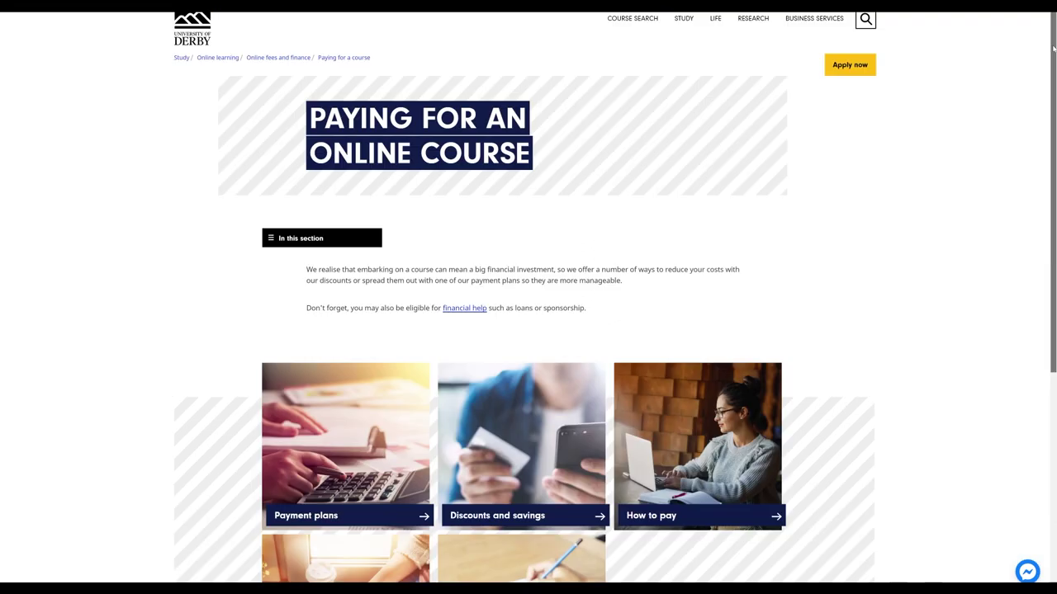
scroll(346, 446, "down", 1)
scroll(644, 201, "down", 1)
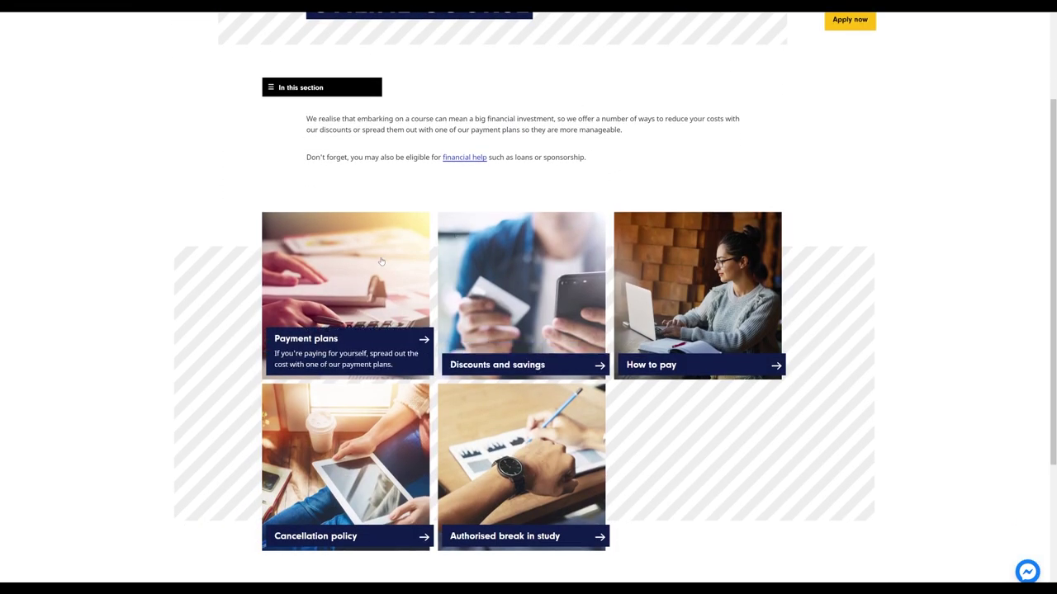
left_click(1052, 469)
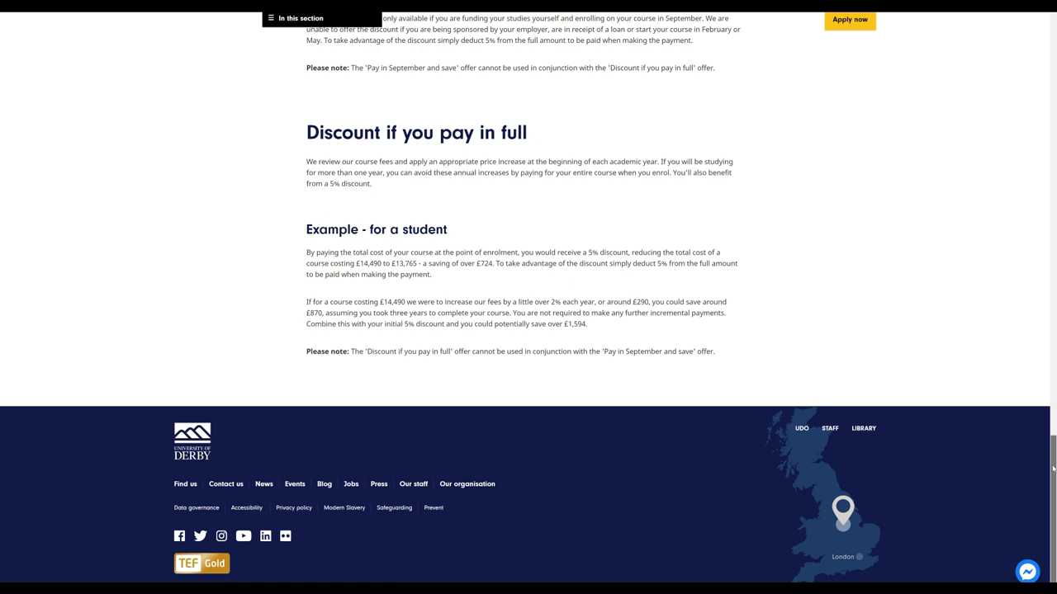
- Scroll back up through the Pay in September and save and Pay as you study plans
left_click_drag(1052, 468, 1049, 396)
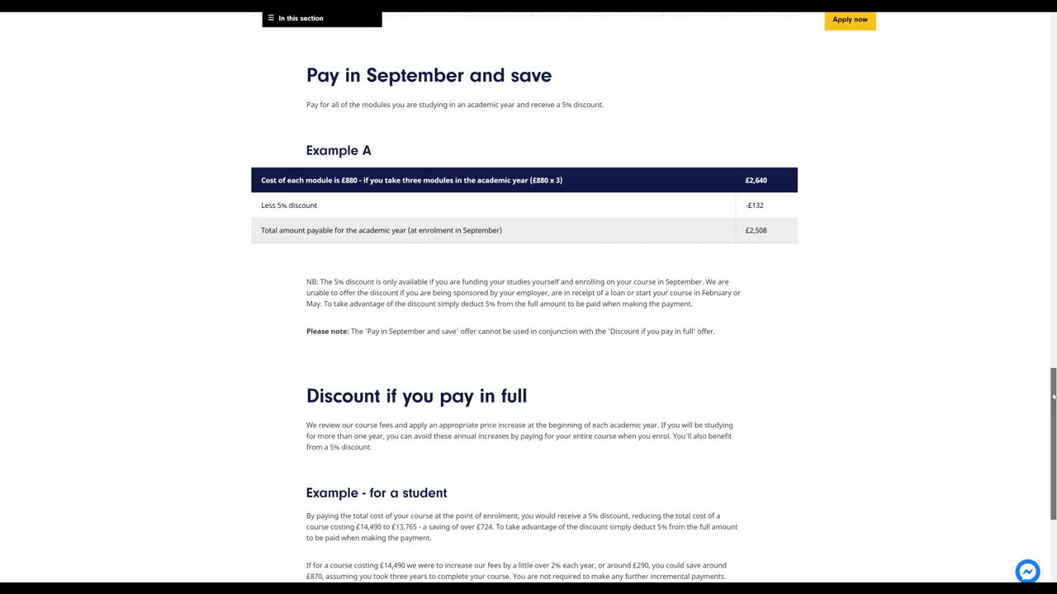
left_click_drag(1052, 398, 1020, 111)
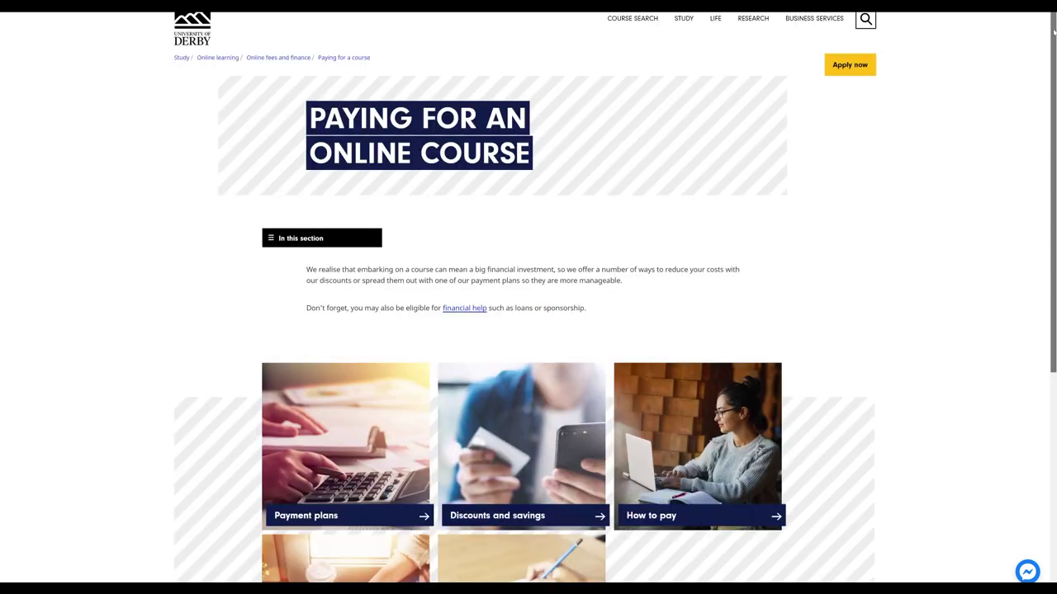
- Go from the How to pay information to the online Make a Payment portal page
scroll(1053, 31, "down", 2)
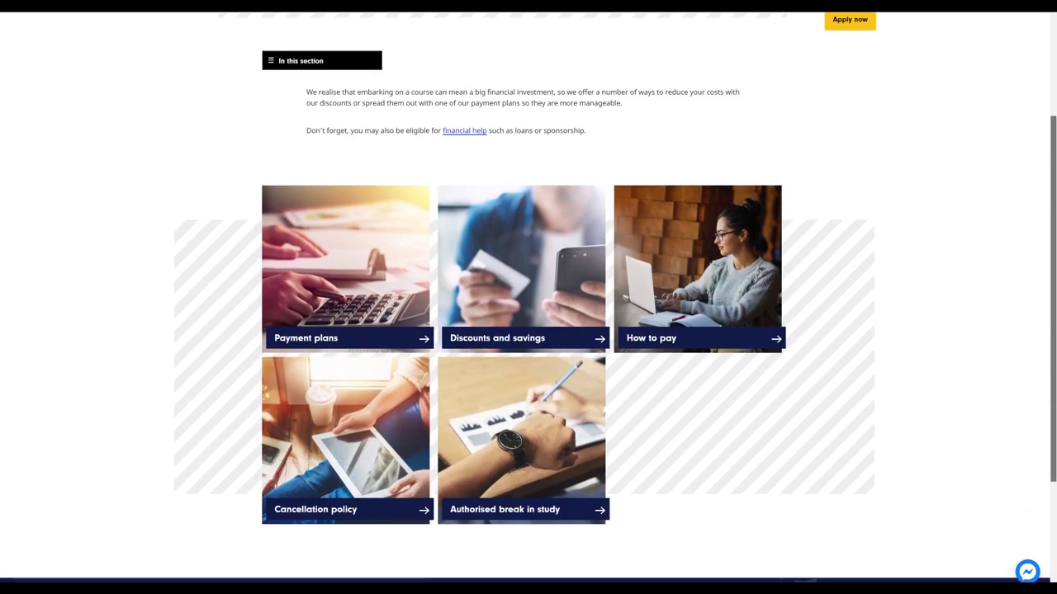
left_click(745, 256)
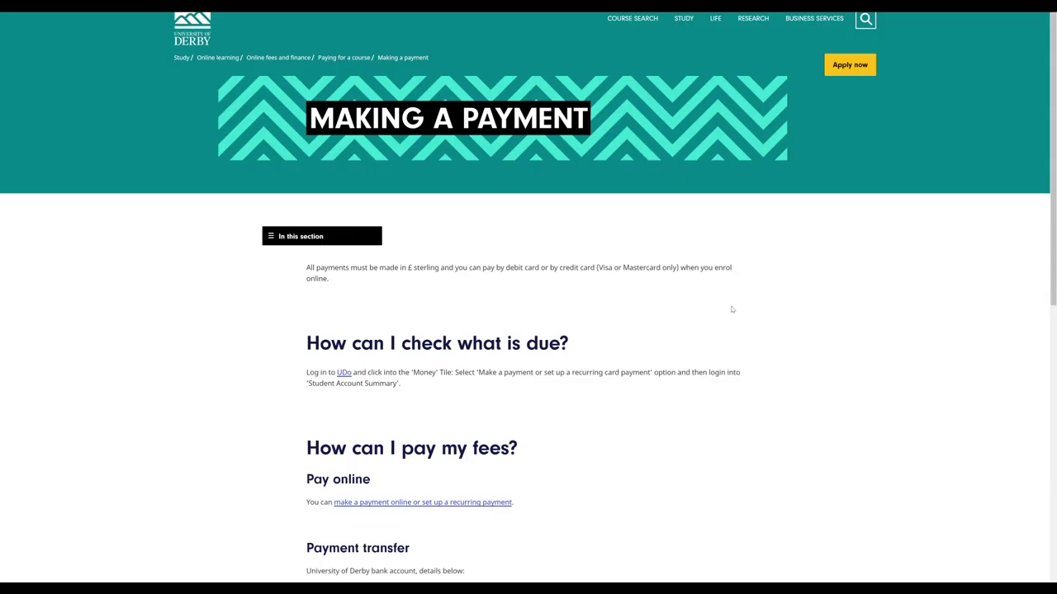
left_click(477, 502)
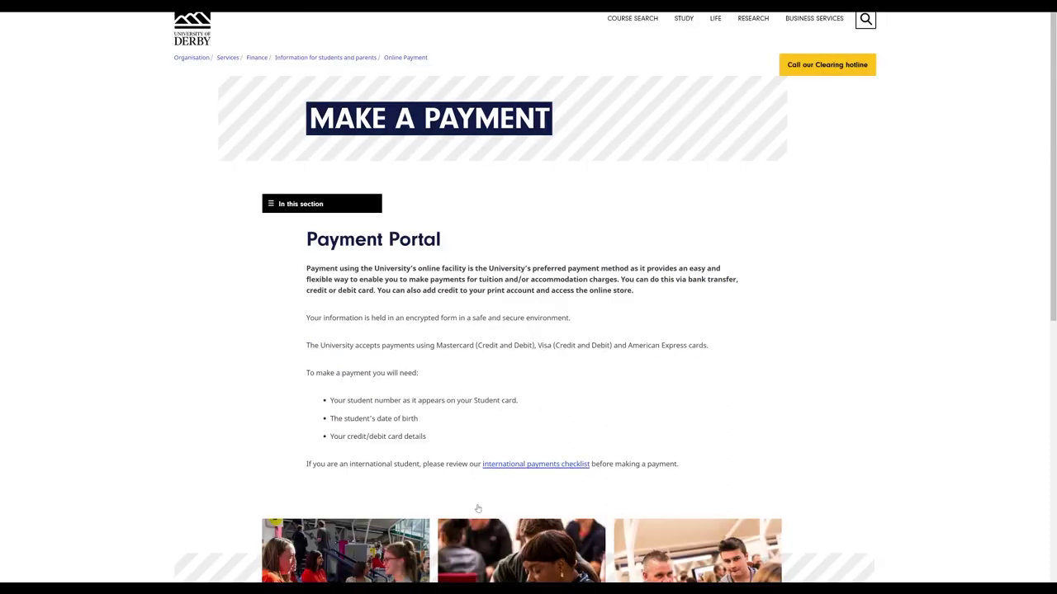